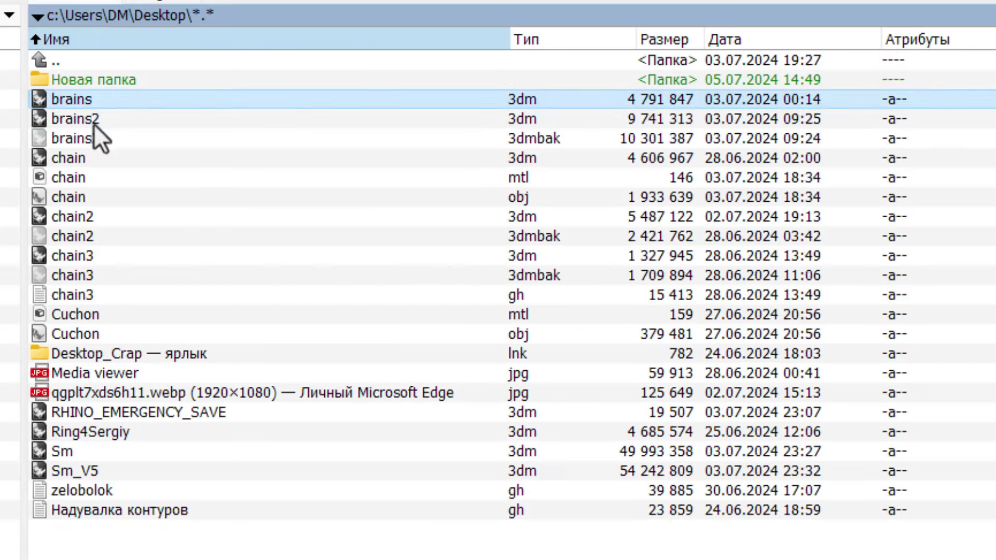
Step: Compare the file extensions of the two brains2 files, 3dm and 3dmbak, including the full name with extension
left_click(94, 122)
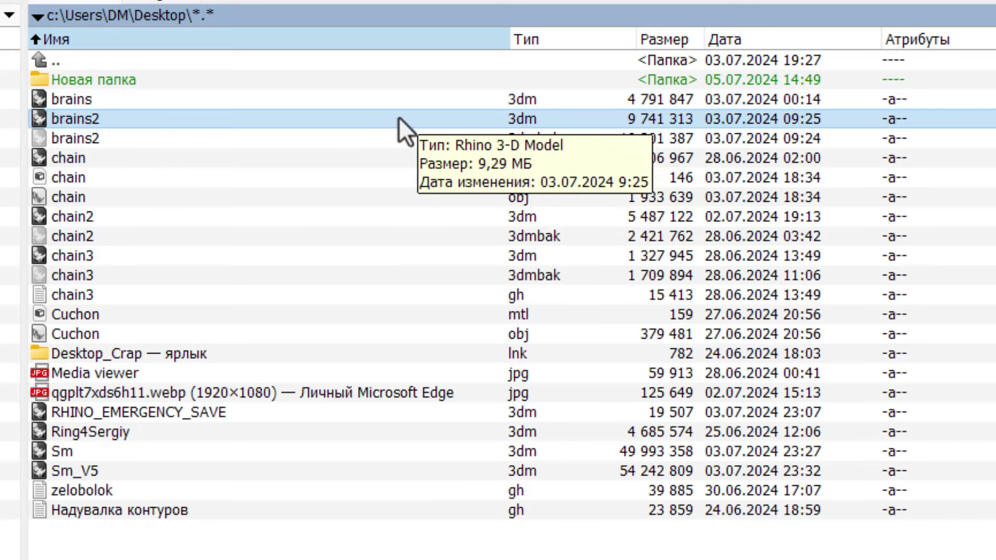
left_click(119, 121)
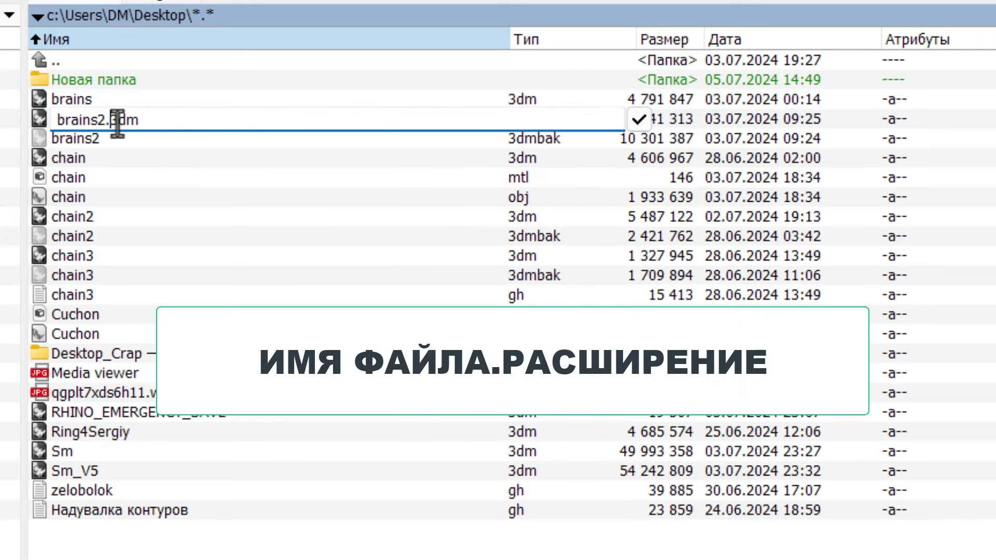
left_click_drag(111, 121, 139, 120)
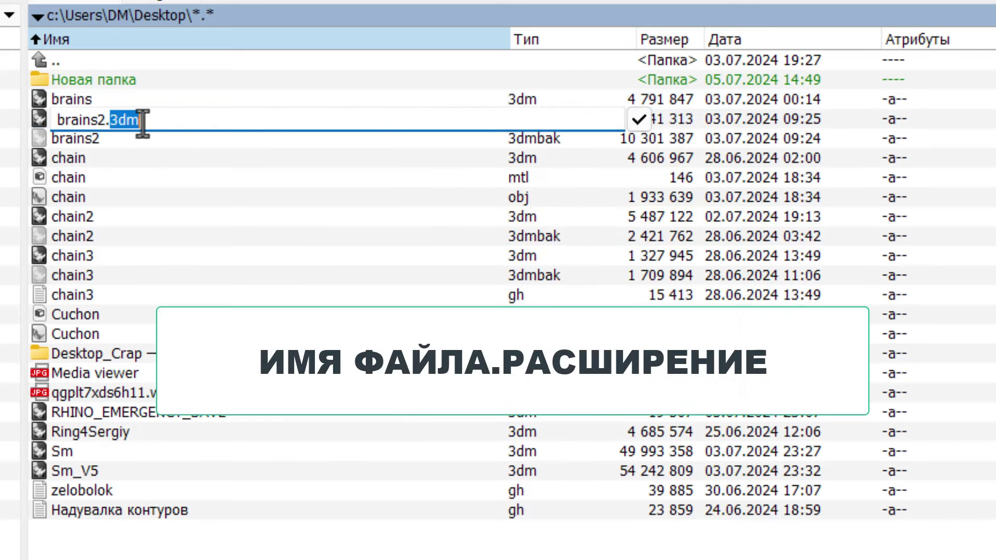
left_click(185, 145)
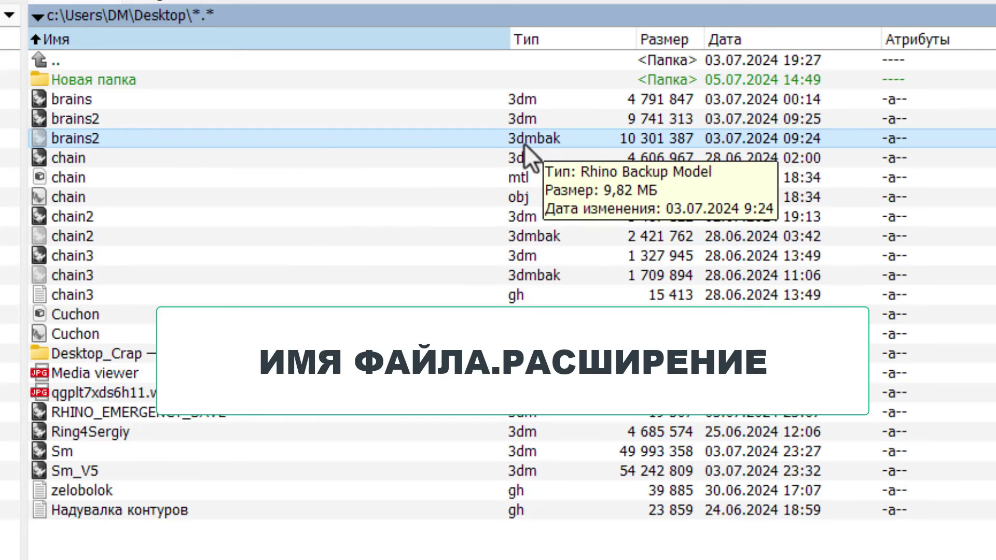
left_click(525, 122)
left_click(525, 140)
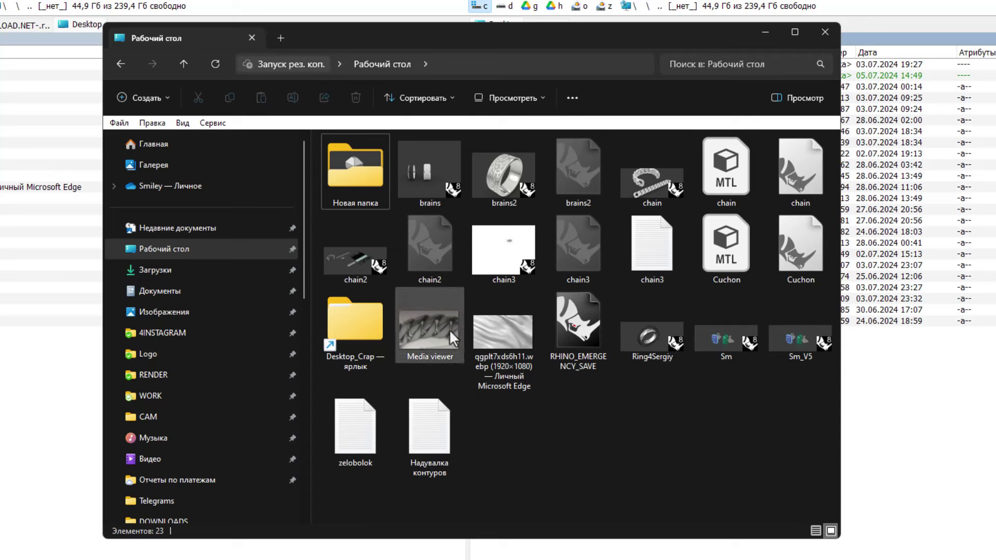
Step: Examine the icons of the RHINO_EMERGENCY_SAVE file and the brains2, chain2 and chain3 backup files in the desktop folder
left_click(590, 340)
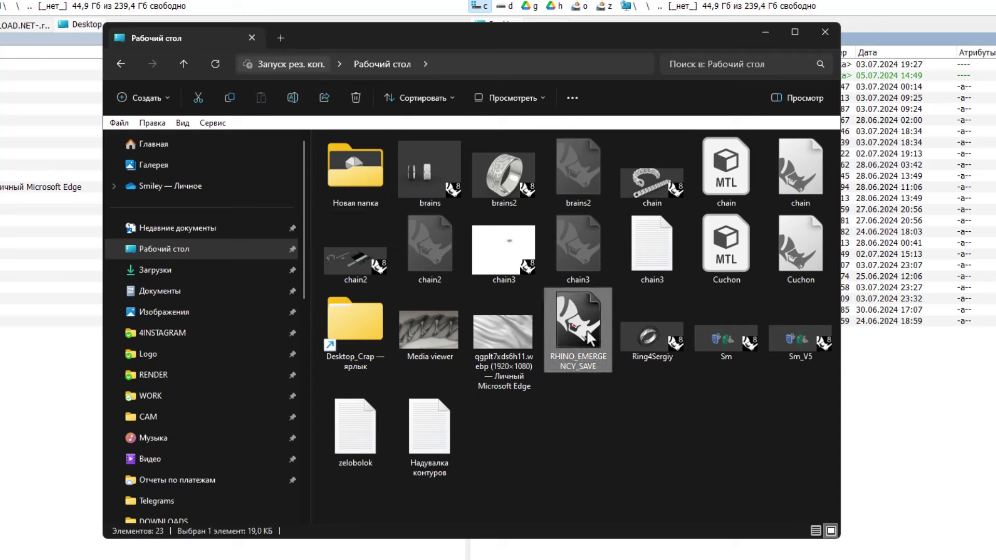
left_click(589, 251)
left_click(583, 167)
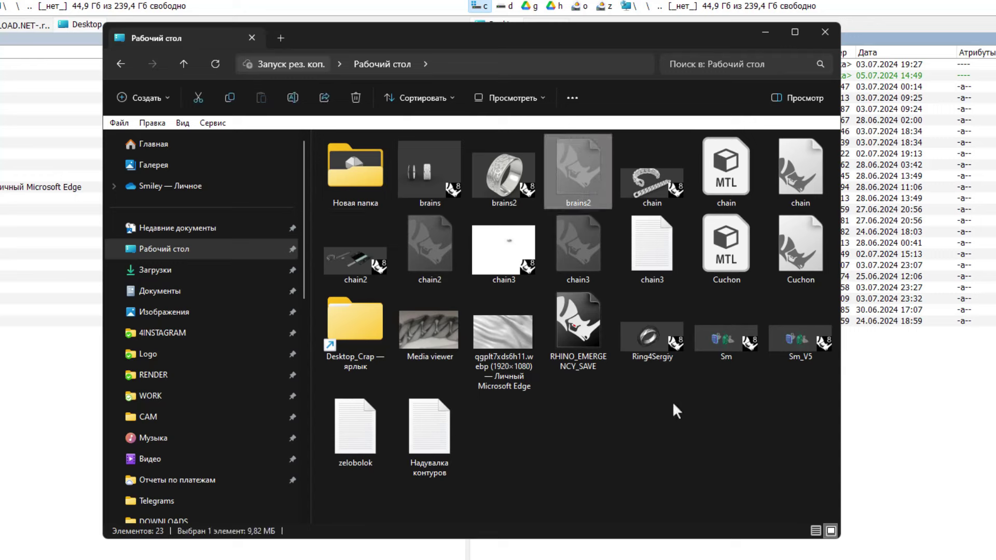
left_click(583, 257)
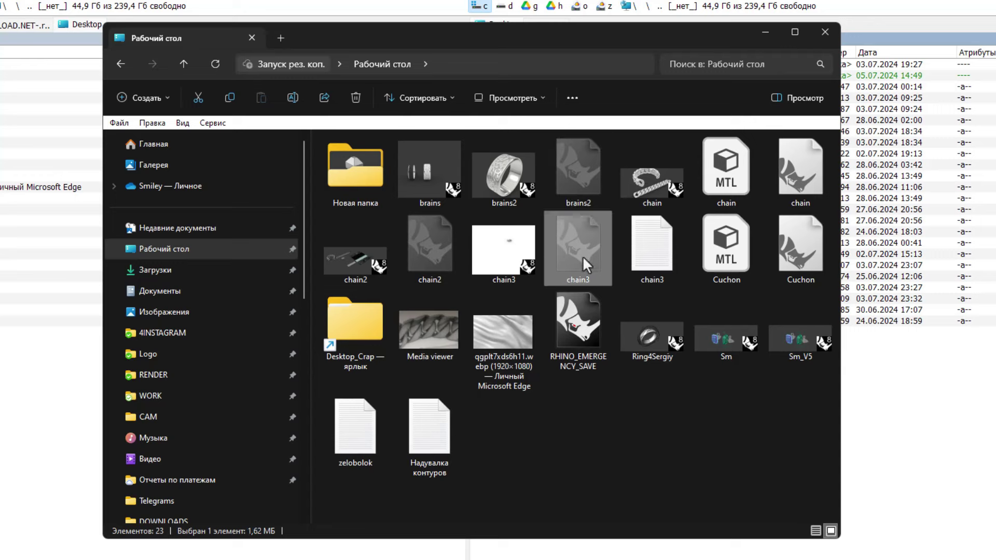
left_click(426, 253)
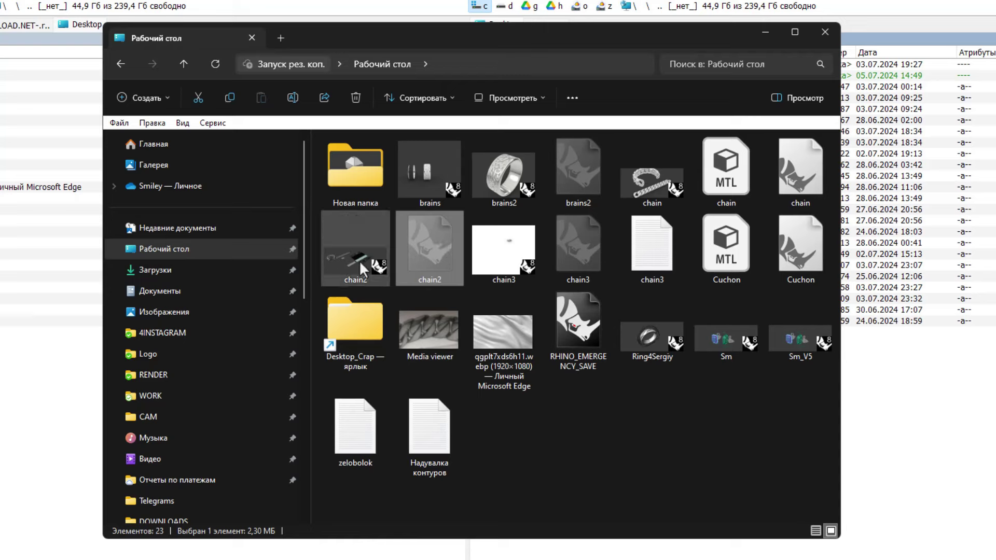
left_click(586, 247)
left_click(590, 331)
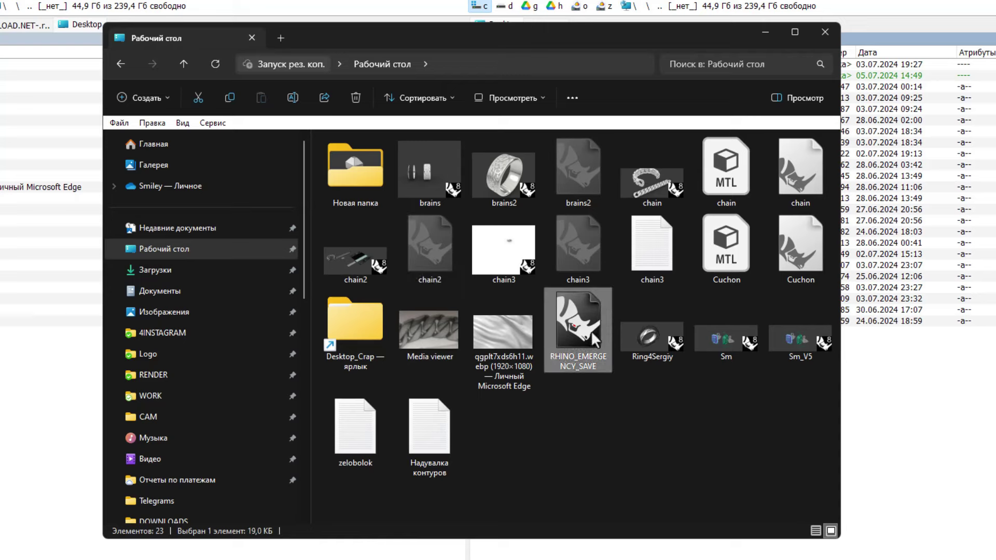
Step: Check the file type in the properties of the chain3 backup file and close the properties
left_click(584, 248)
right_click(581, 253)
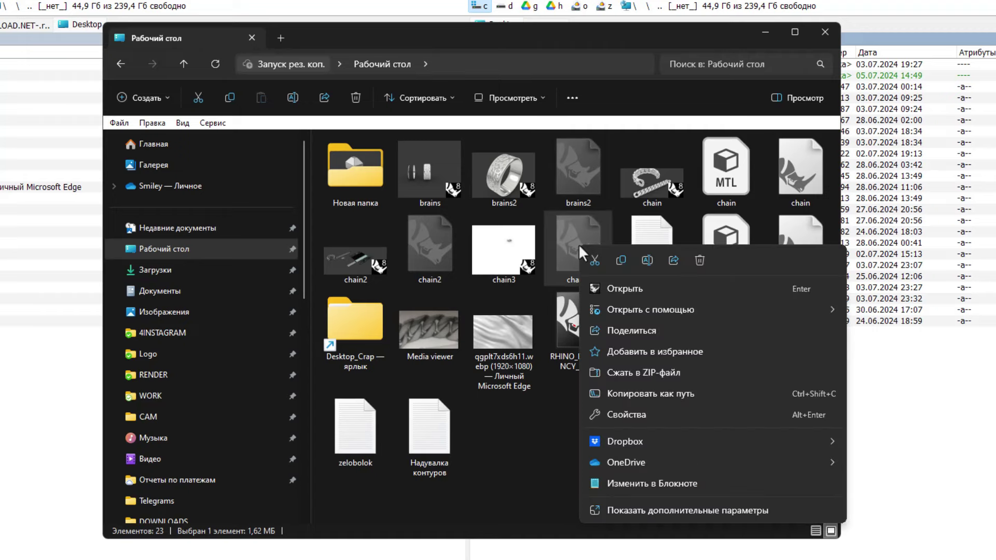
left_click(619, 414)
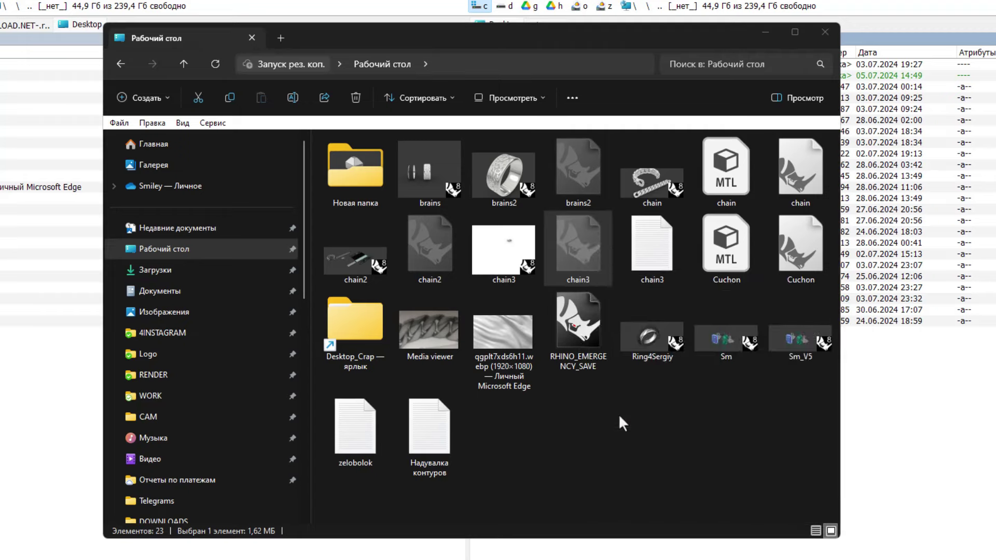
left_click_drag(671, 249, 544, 157)
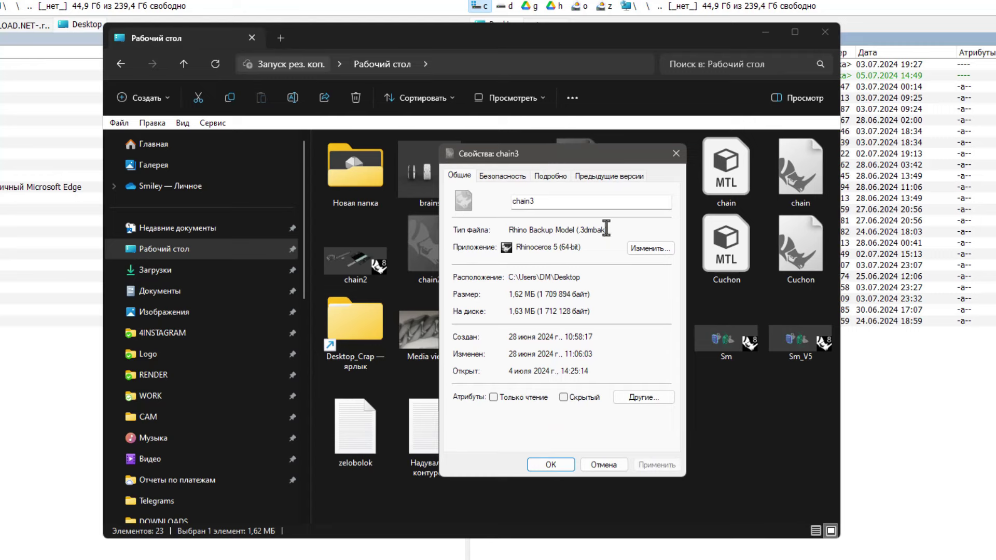
left_click_drag(571, 230, 506, 228)
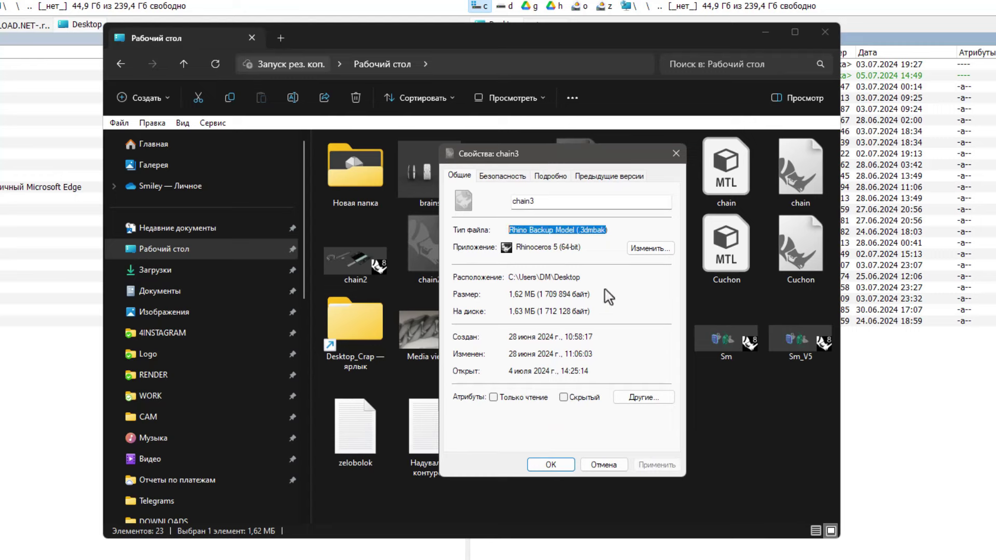
key("Escape")
Step: Turn off hiding extensions for registered file types in the folder options
left_click(574, 97)
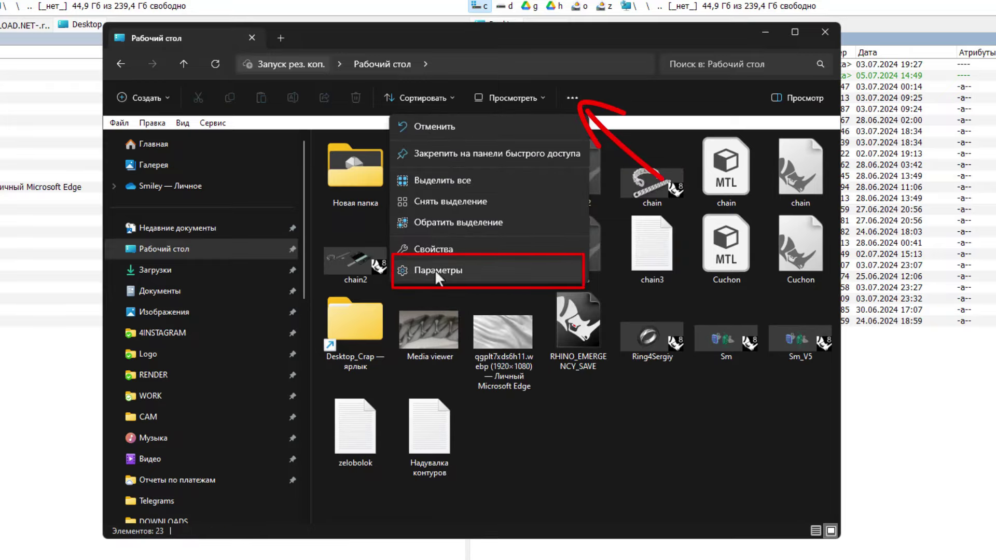
left_click(435, 270)
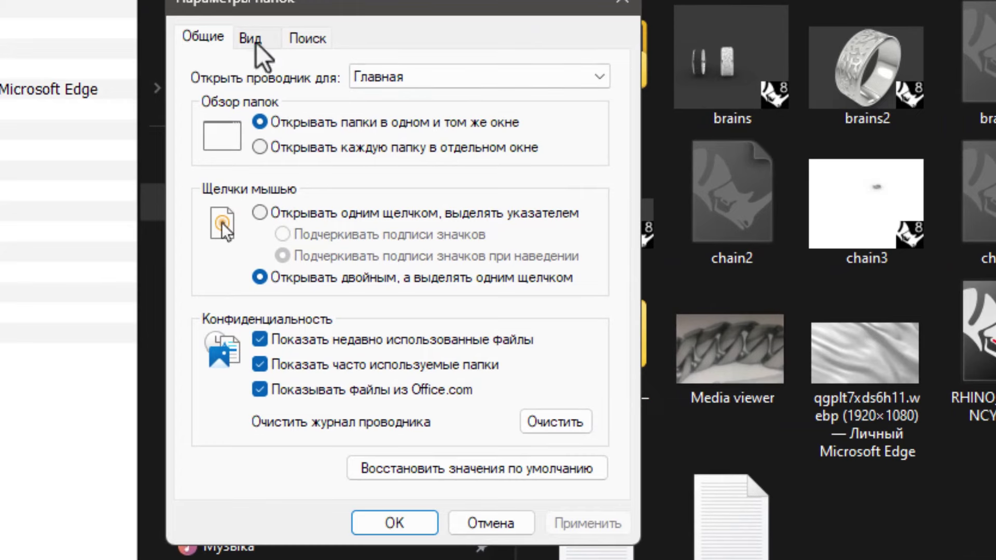
left_click(251, 39)
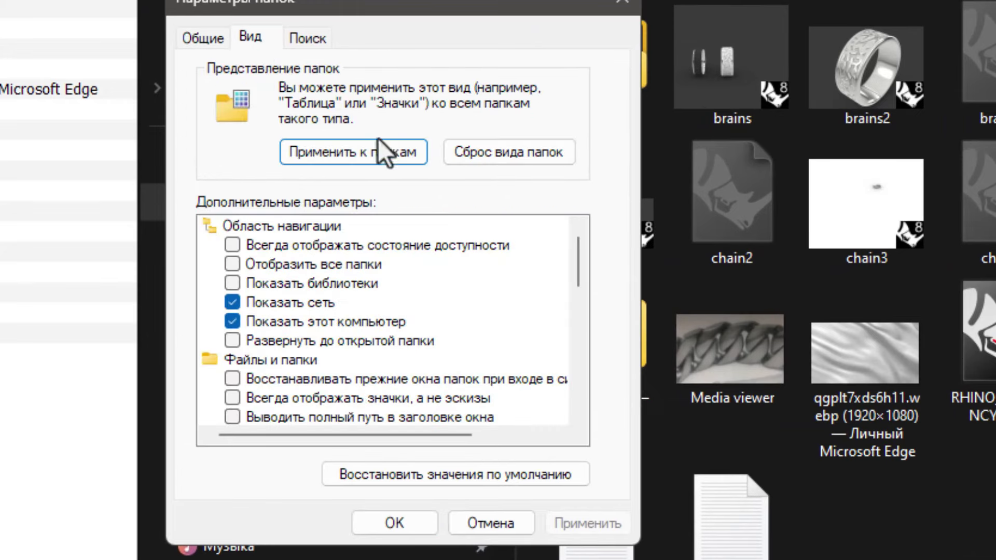
left_click_drag(577, 252, 582, 413)
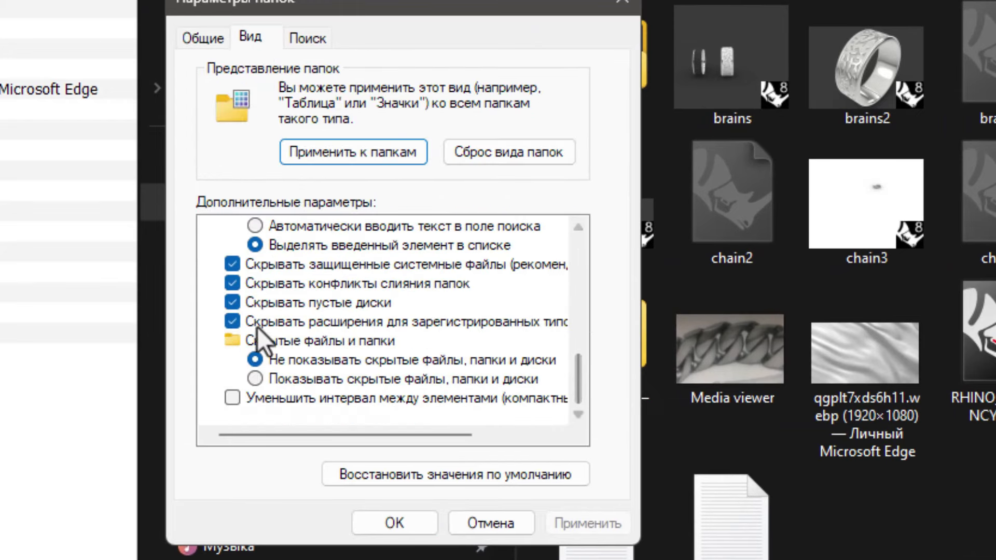
left_click(232, 323)
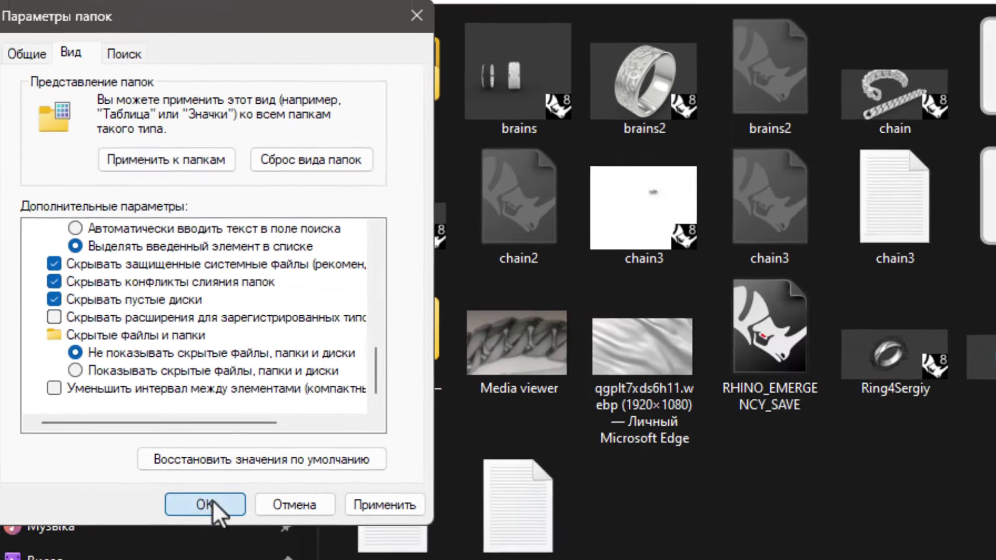
left_click(395, 523)
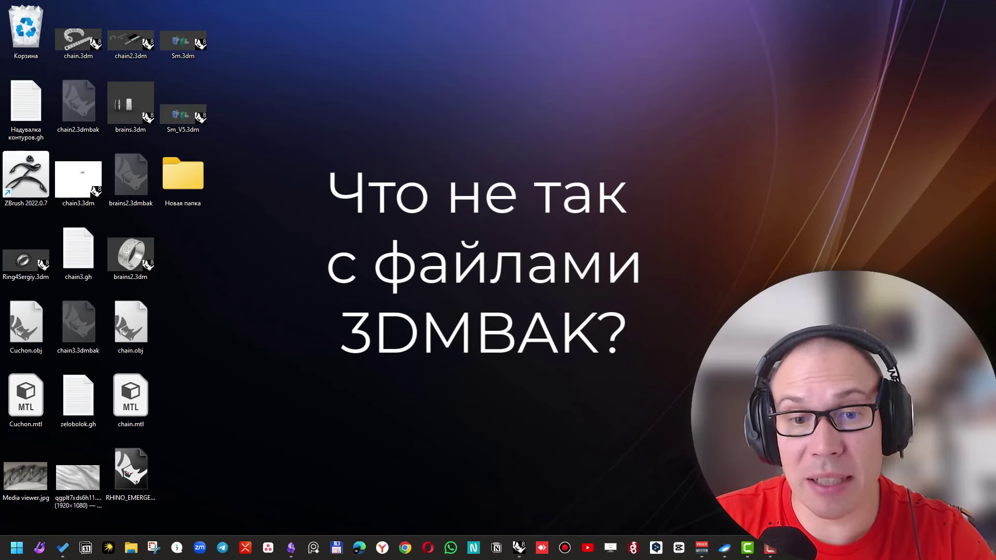
Step: Switch to Rhino and review the backup and autosave settings in the Files options
left_click(518, 548)
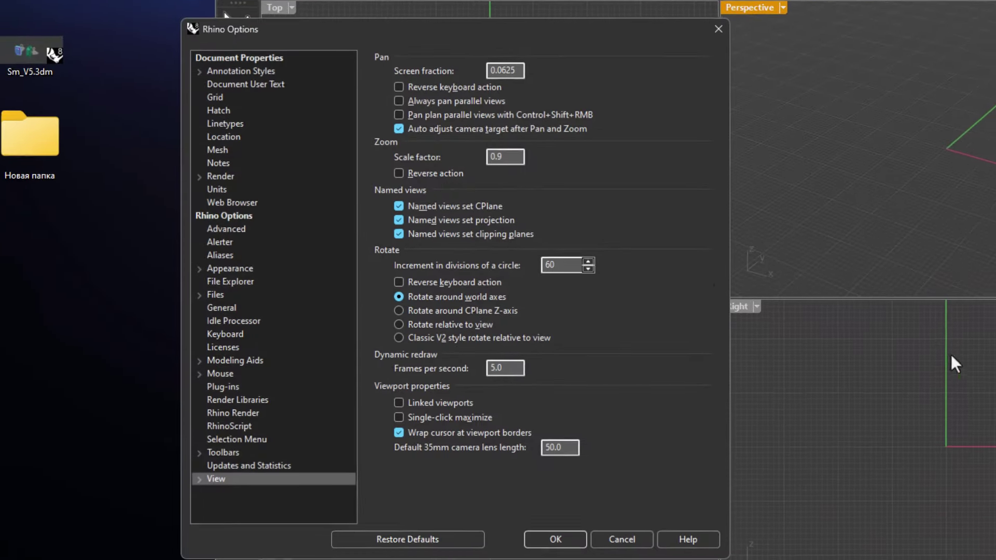
left_click(225, 289)
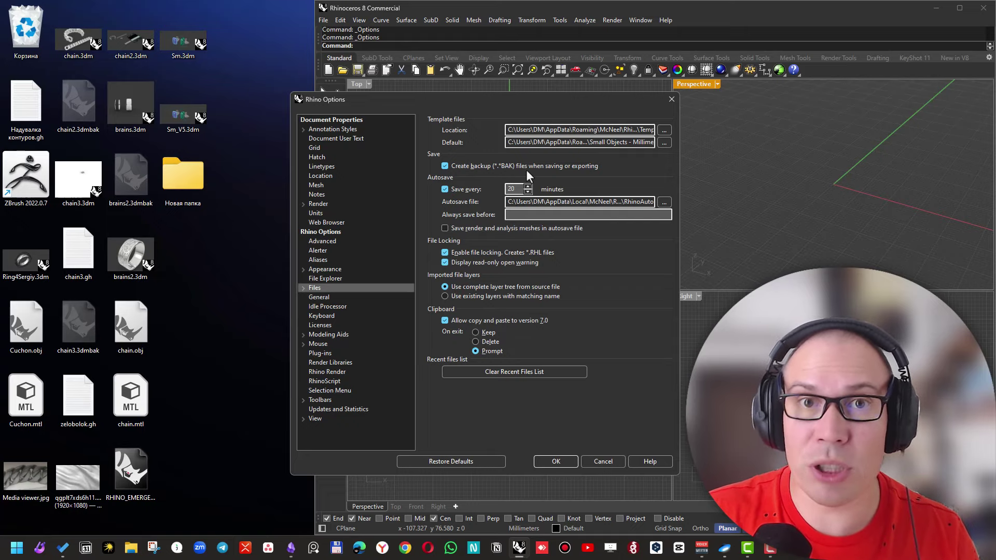
left_click(673, 97)
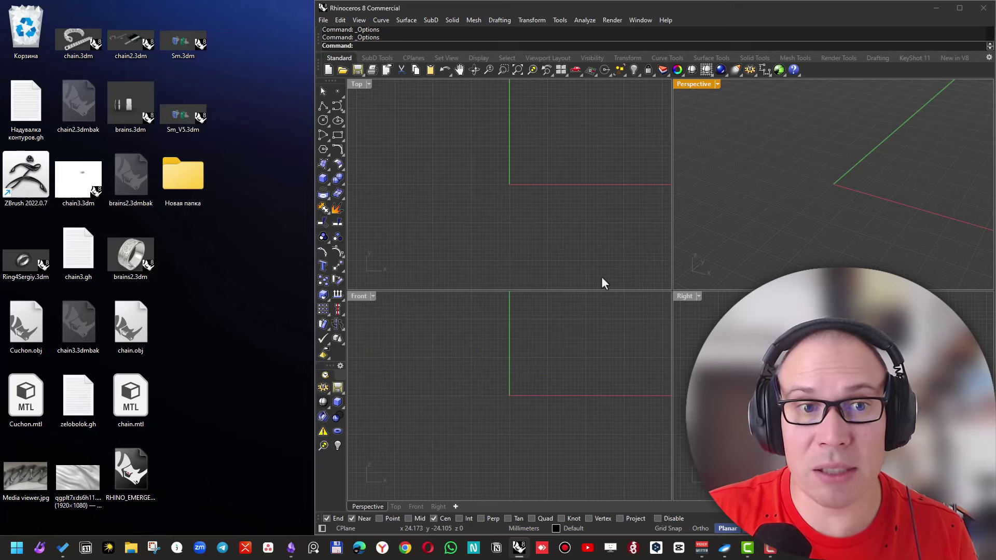
Step: Open the Новая папка folder from the desktop and dock its window beside the Rhino window
double_click(183, 175)
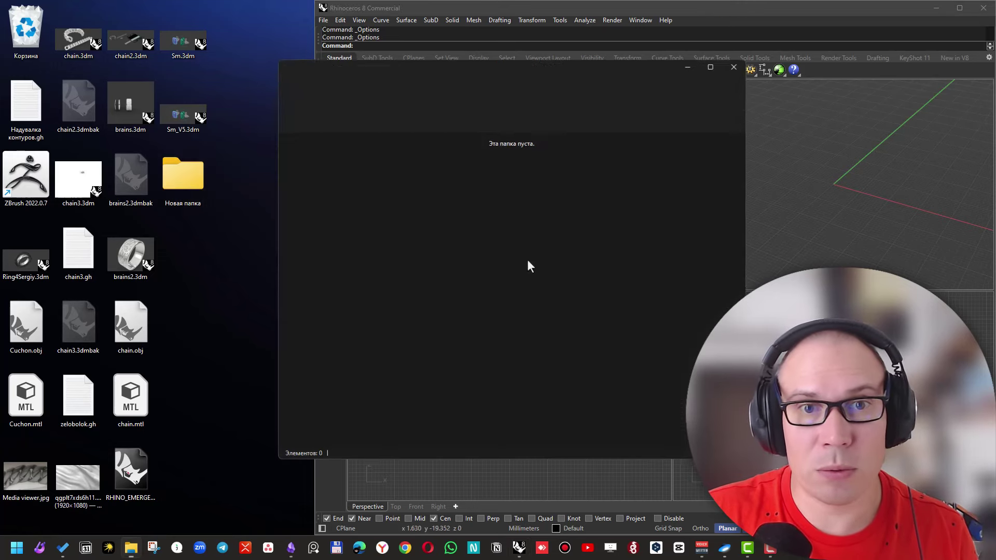
left_click_drag(506, 62, 1, 126)
left_click(509, 167)
Step: Draw a rectangular box around the origin starting in the Top view and set the Perspective view to Shaded display
left_click(323, 178)
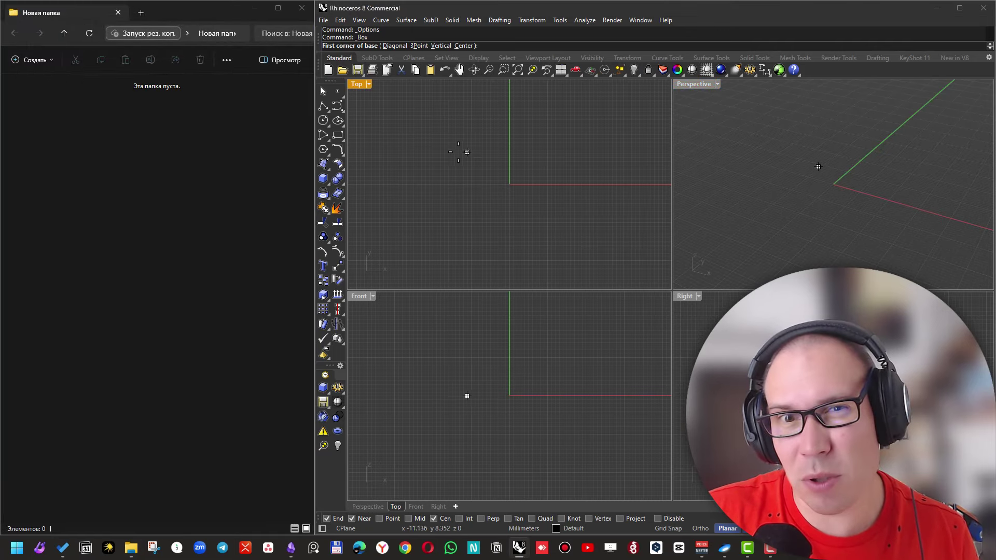
left_click(452, 151)
left_click(564, 236)
left_click(842, 140)
middle_click(902, 143)
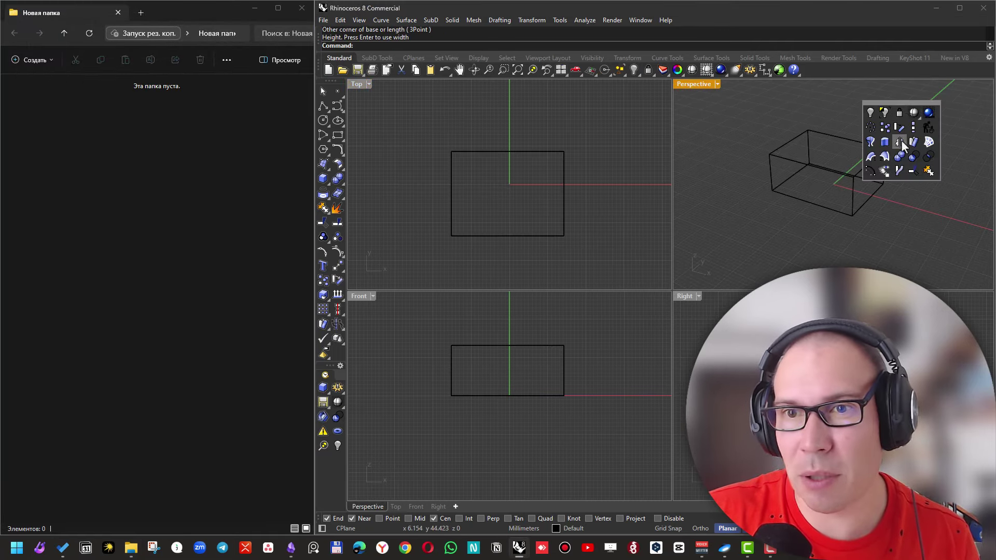
left_click(913, 113)
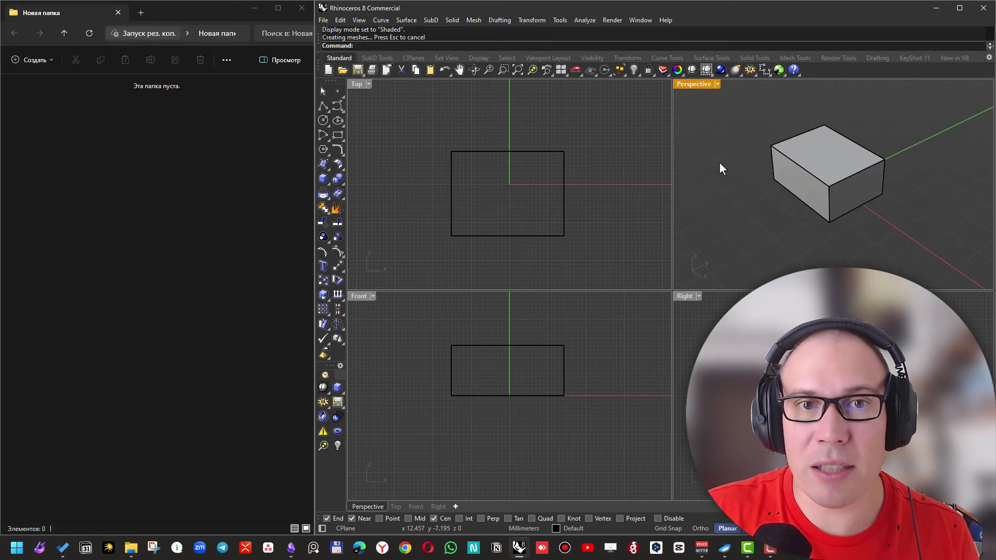
Step: Save the model as Untitled.3dm in the desktop folder Новая папка, using the Rhino 8 3D Models type
left_click(324, 20)
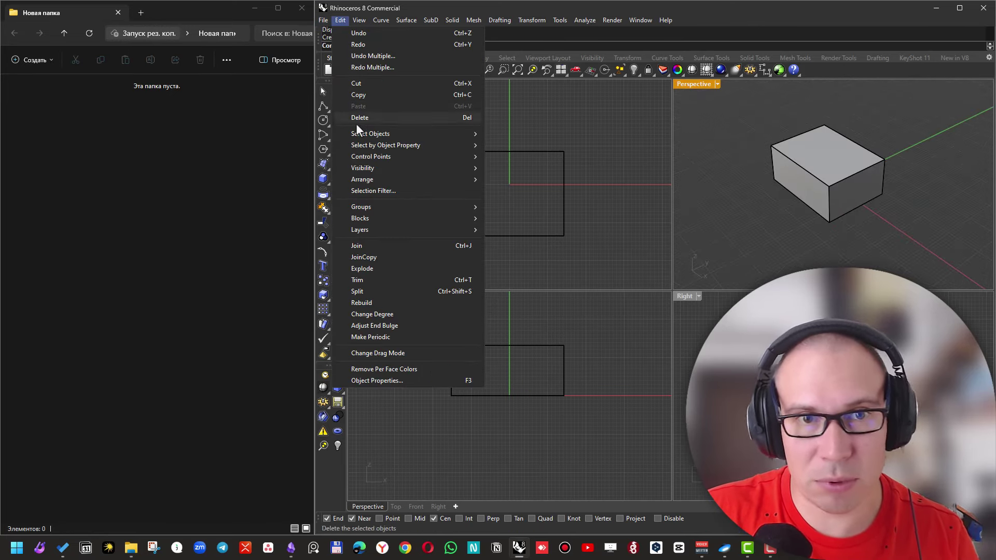
mouse_move(322, 21)
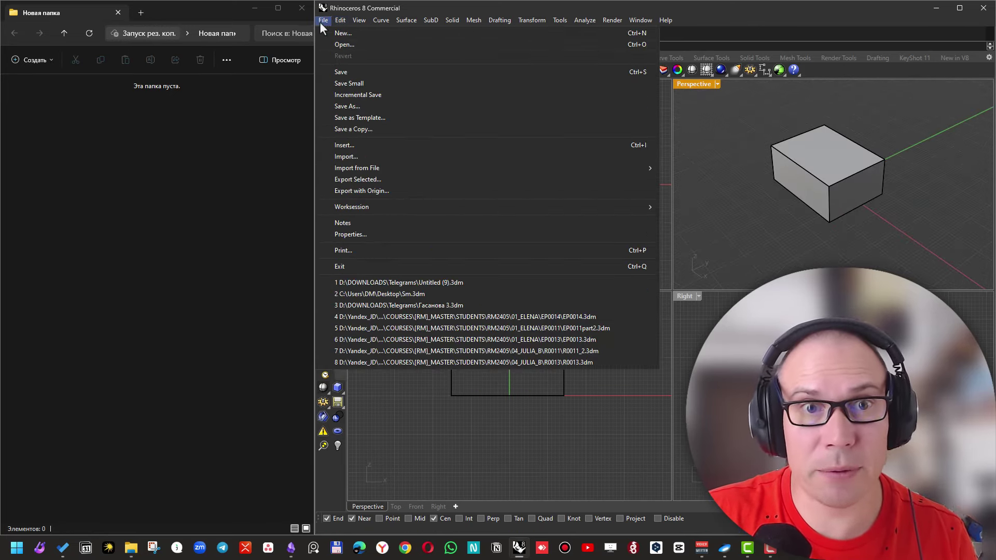
left_click(346, 106)
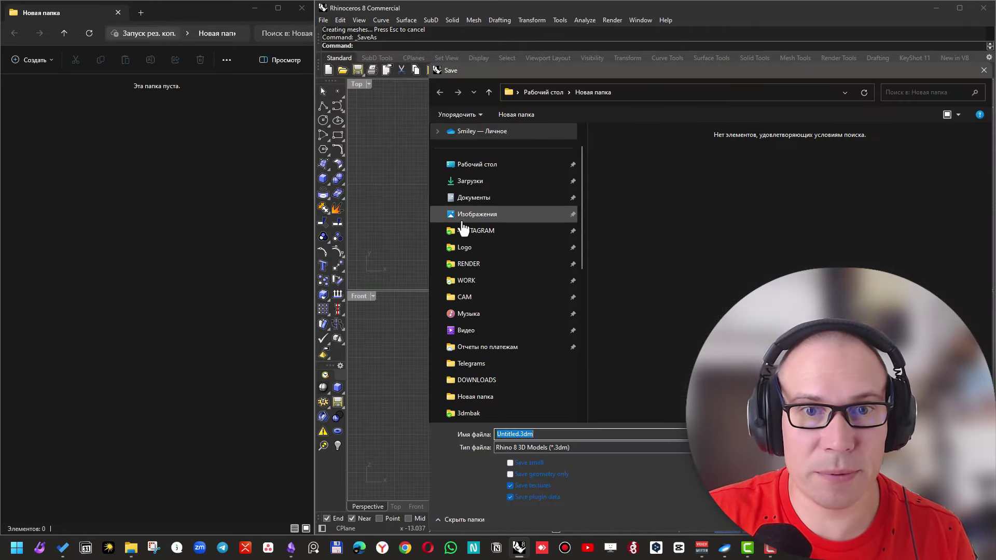
left_click(486, 165)
double_click(643, 176)
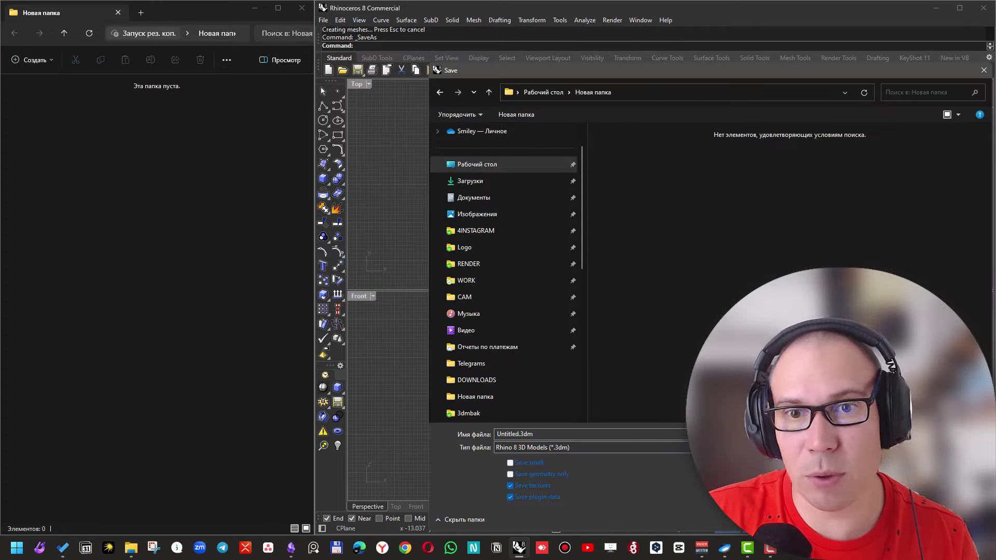
key("Return")
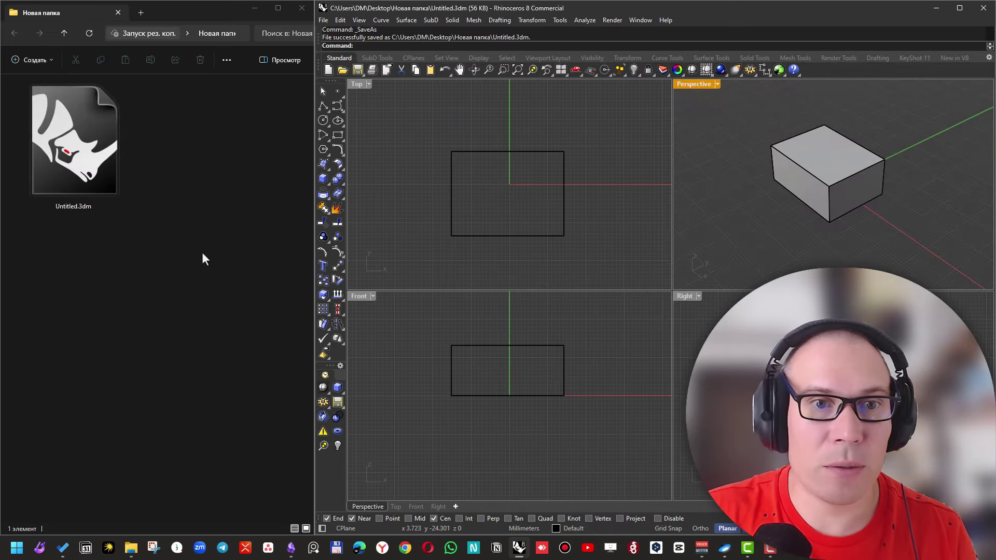
left_click(249, 229)
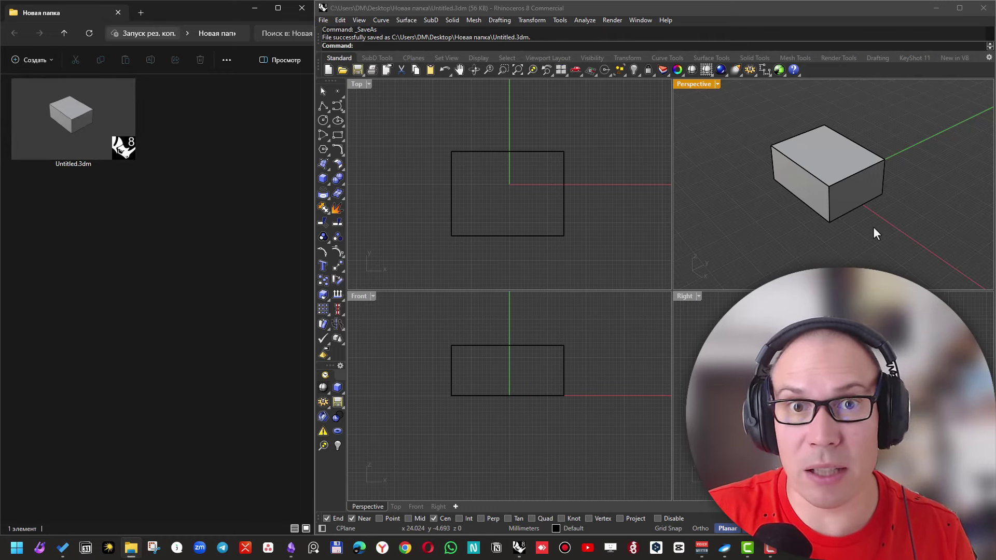
Step: Extend the box's top face upward into a tapered top with a smaller upper face, and save the model again
left_click(835, 161, "ctrl+shift")
left_click_drag(833, 158, 820, 119)
left_click(934, 117)
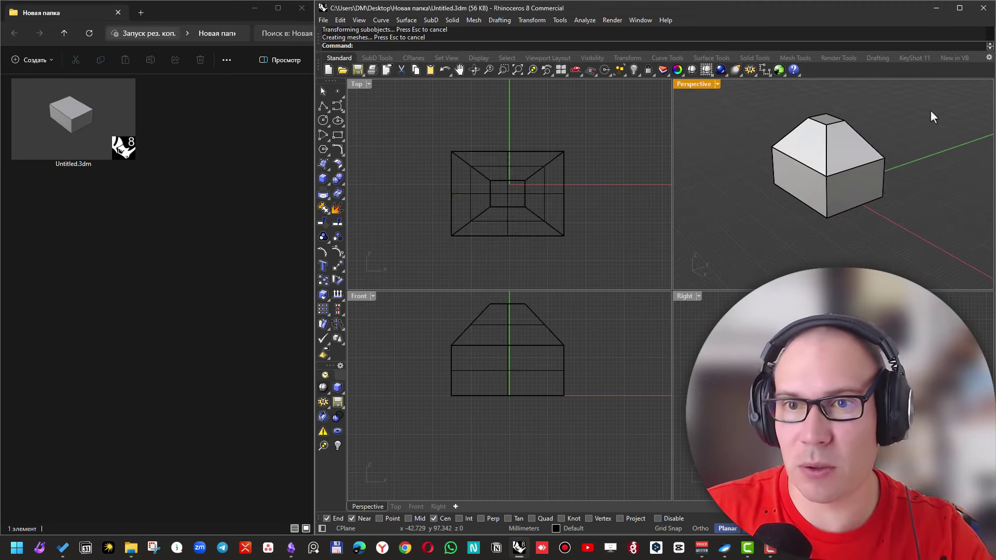
left_click(357, 69)
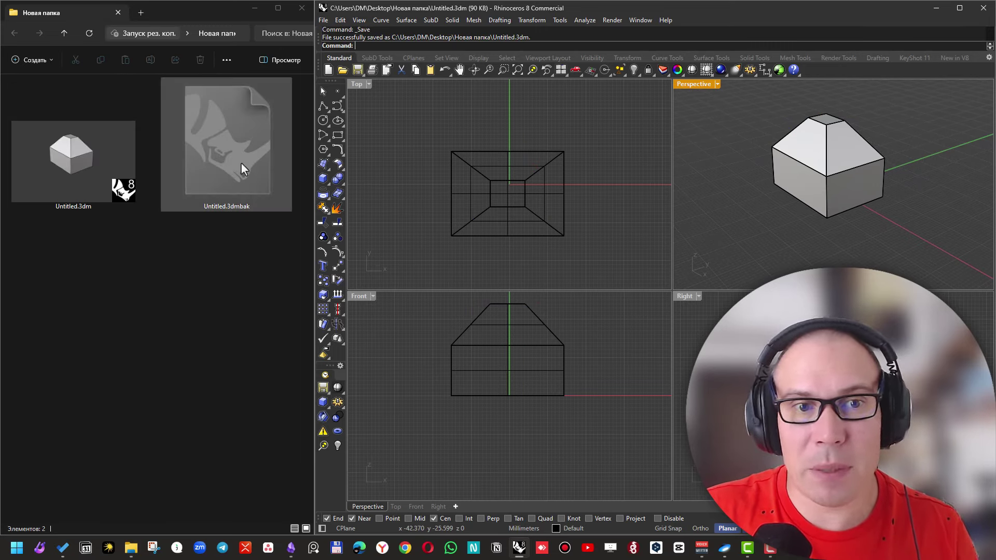
Step: Bring the backup file Untitled.3dmbak from the folder into the open Rhino model using the Import file option
left_click(239, 282)
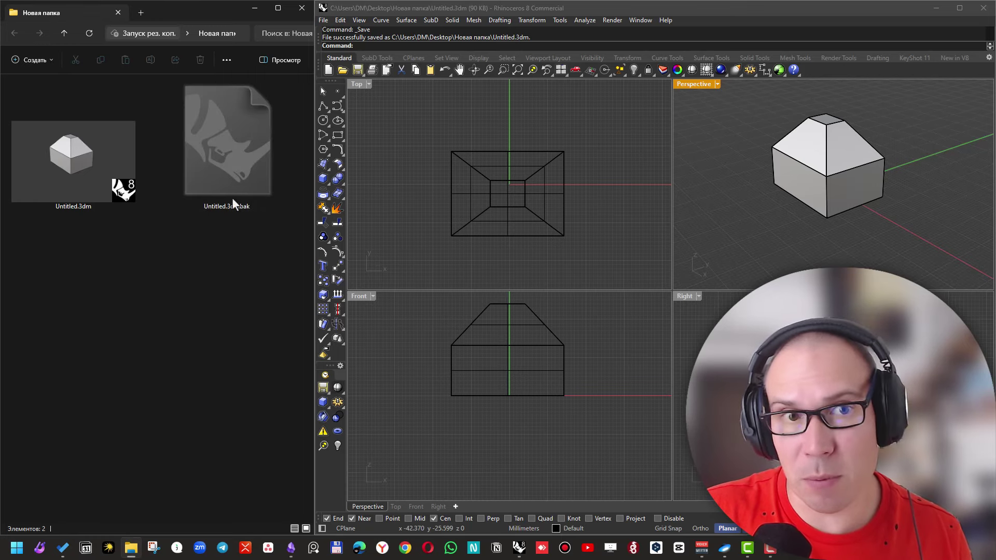
left_click(222, 145)
left_click_drag(631, 208, 630, 209)
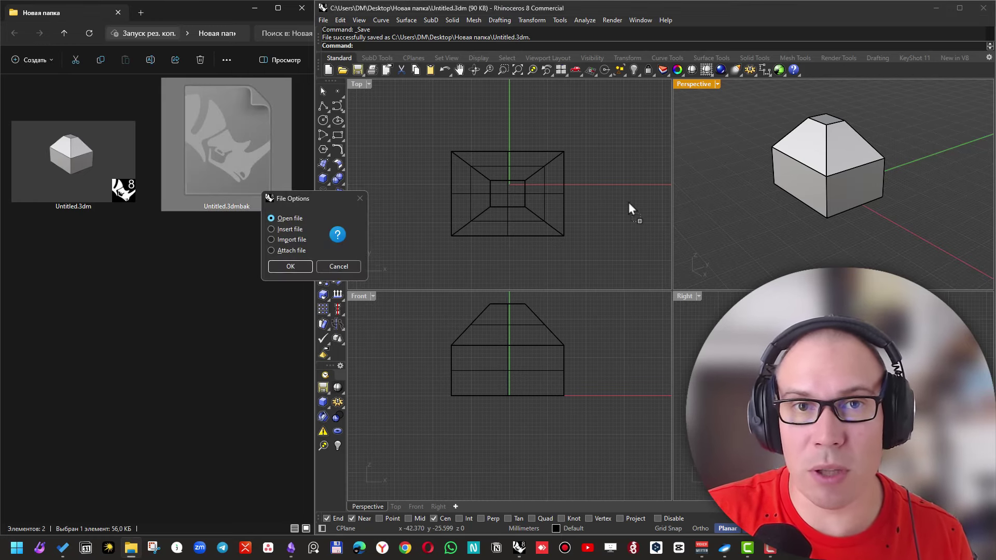
left_click(288, 240)
left_click(291, 266)
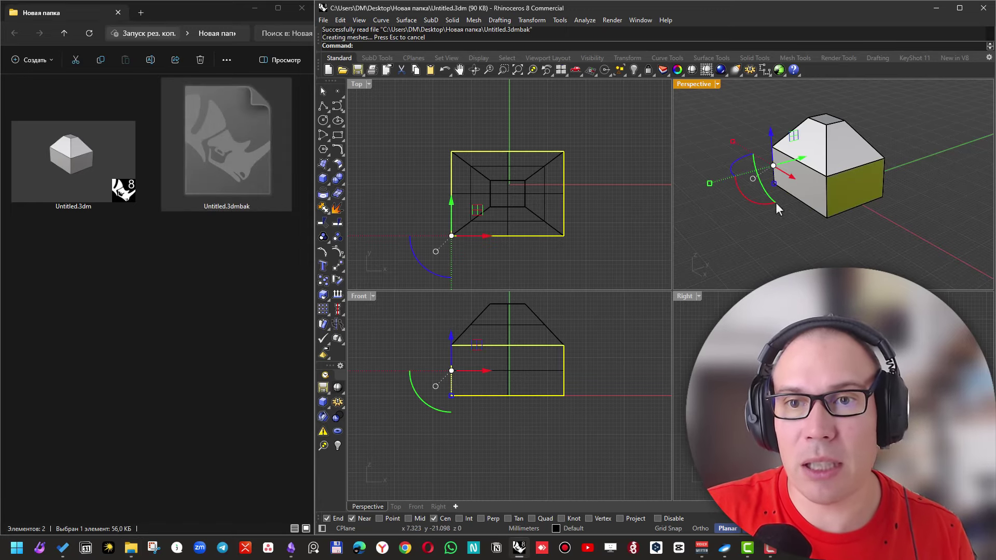
Step: Move the imported plain box out of the tapered solid along the Y axis to sit beside it, and clear the selection
left_click_drag(813, 168, 748, 191)
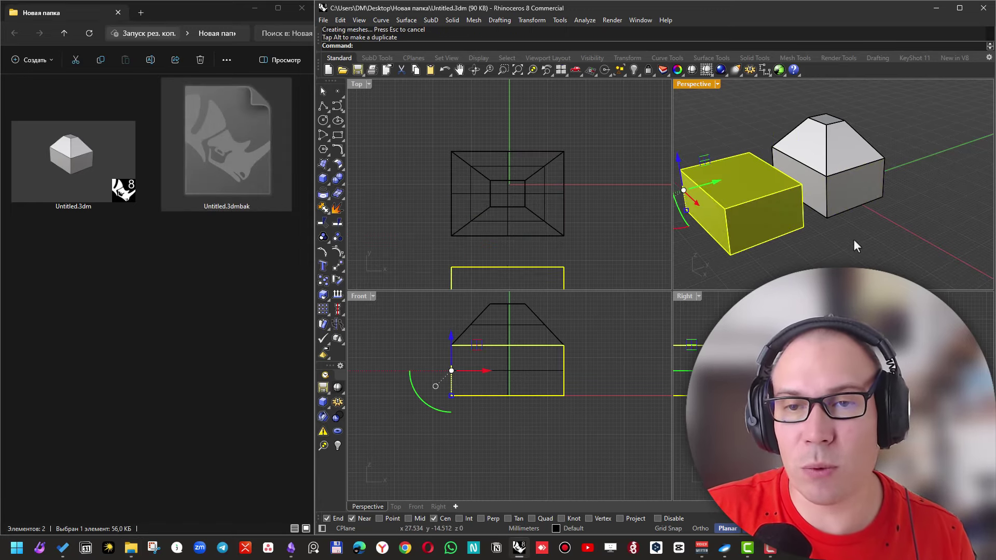
key("Escape")
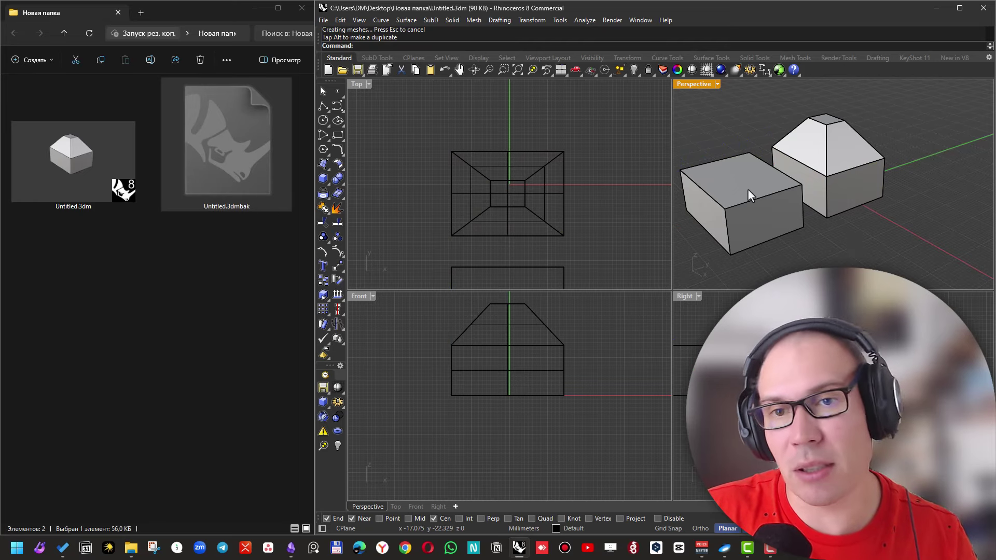
left_click(749, 189)
left_click(914, 258)
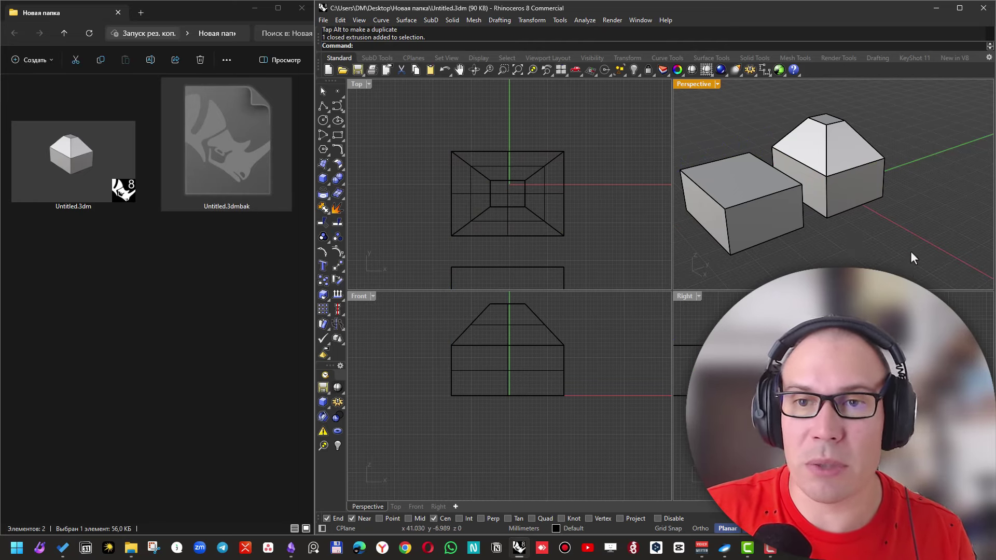
right_click_drag(904, 245, 839, 252)
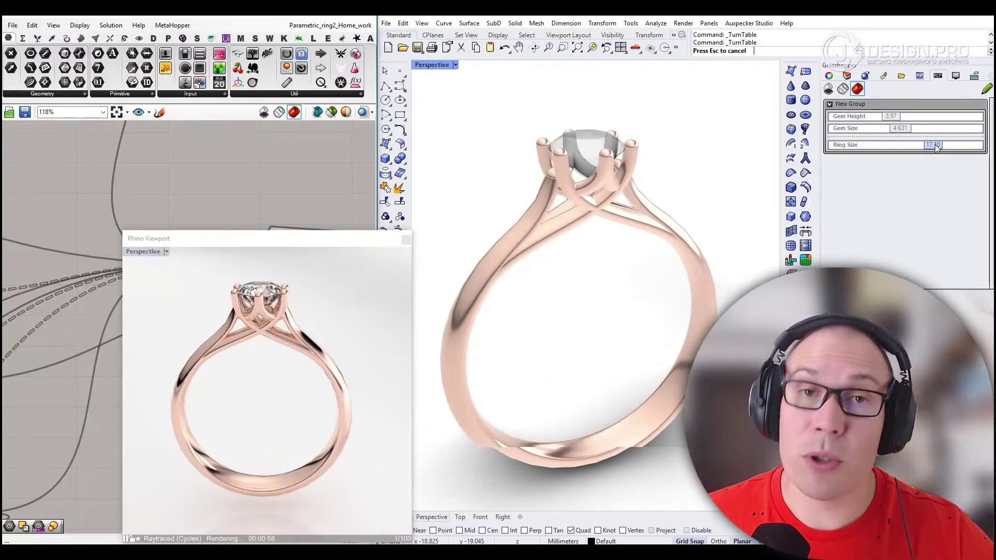
Step: Adjust the parametric ring to gem height 4.82, gem size 5.500 and ring size 15.24
left_click_drag(937, 148, 922, 128)
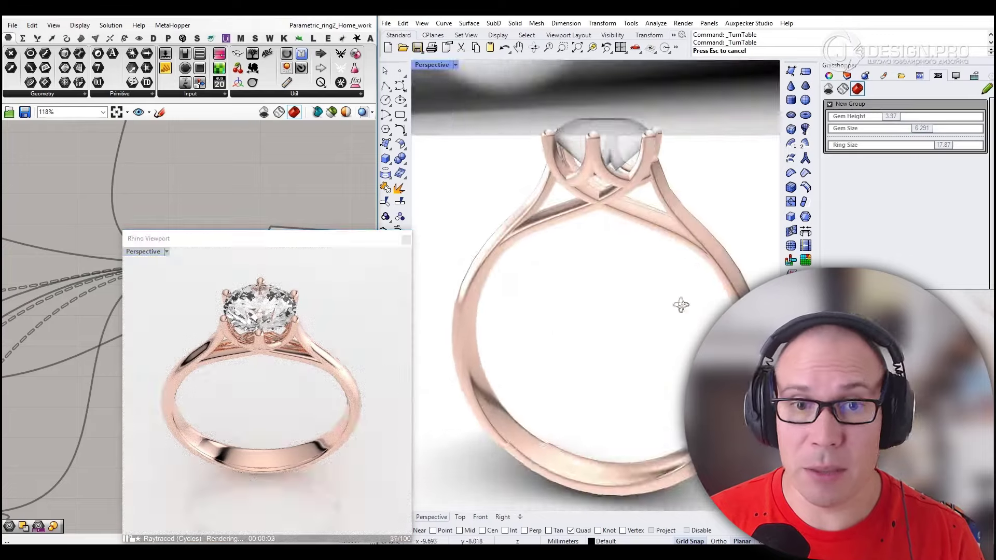
left_click_drag(891, 116, 903, 117)
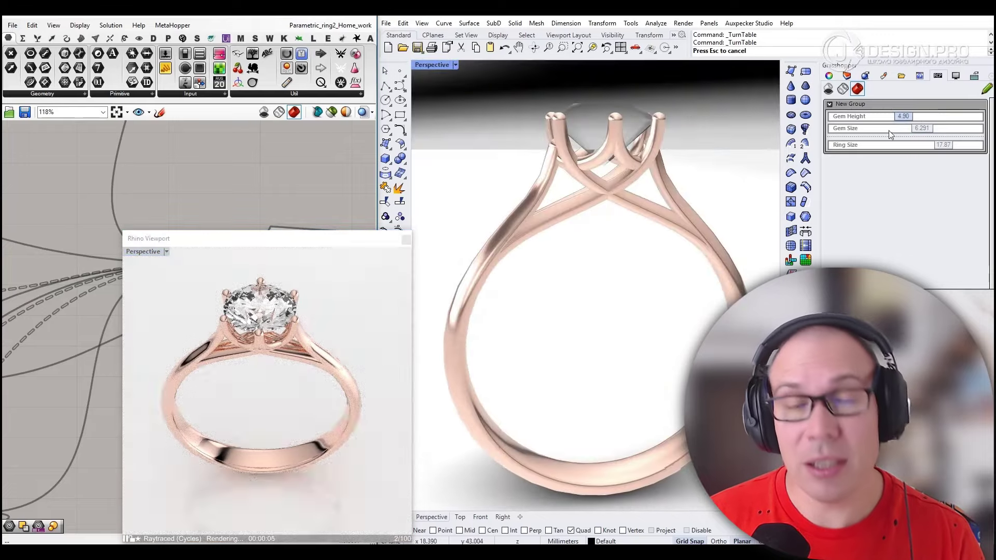
left_click(506, 359)
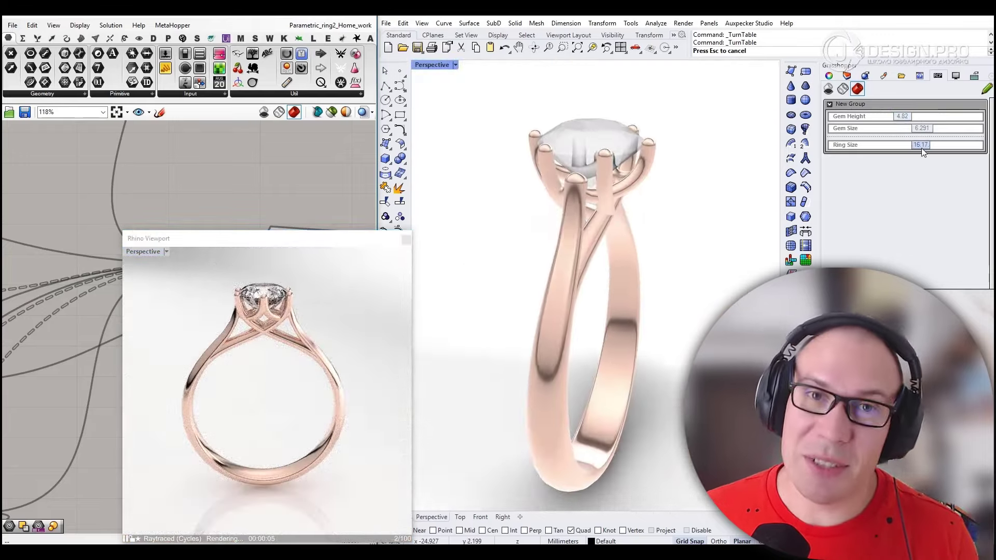
left_click_drag(944, 145, 918, 133)
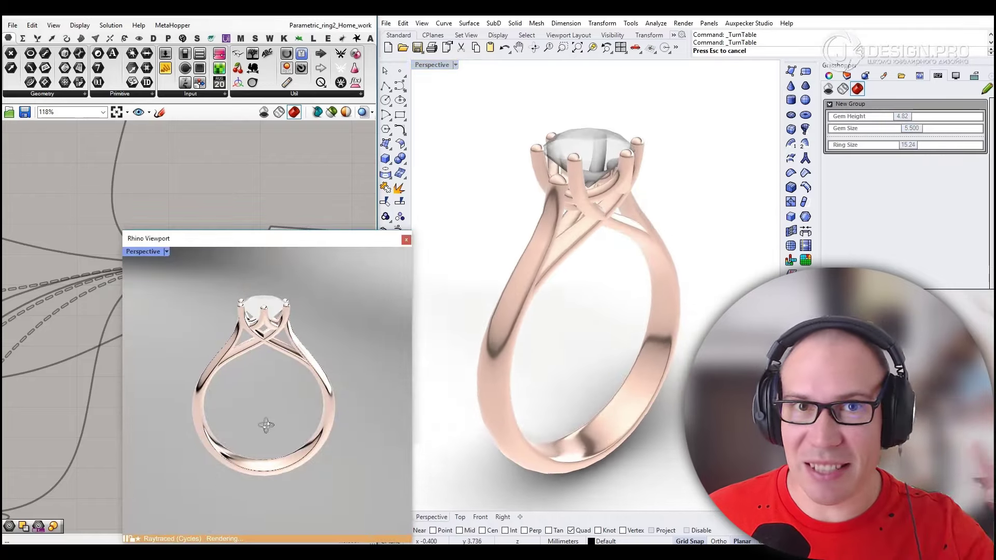